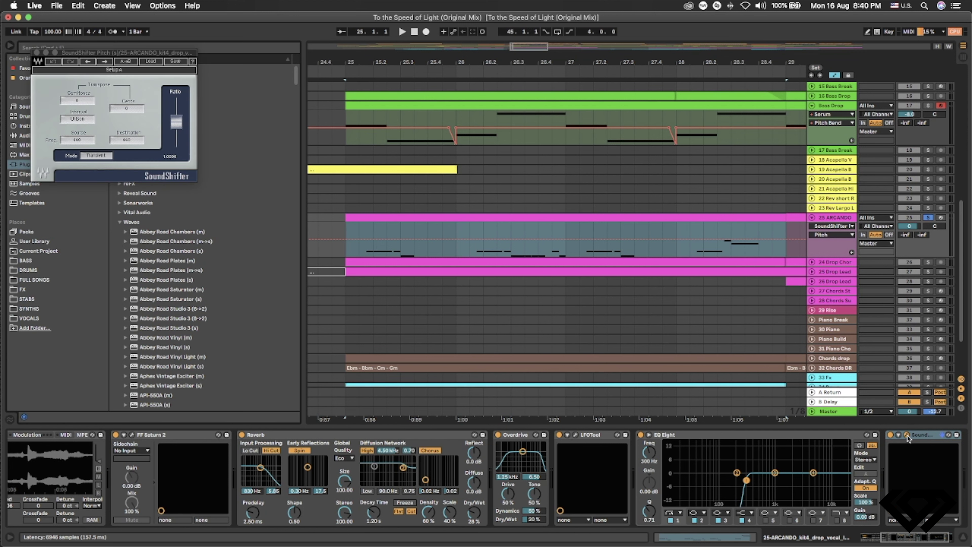
# Step: Close the SoundShifter window and draw a short downward pitch ramp after beat 25.3 in the ARCANDO track's Pitch automation
pyautogui.click(175, 126)
pyautogui.click(37, 52)
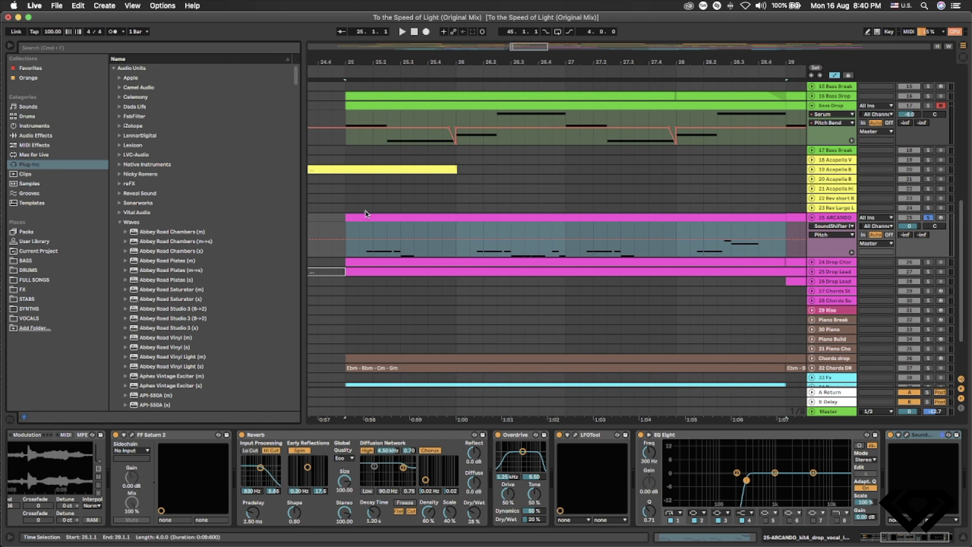
pyautogui.scroll(3, 459, 234)
pyautogui.rightClick(460, 234)
pyautogui.click(421, 229)
pyautogui.scroll(2, 421, 230)
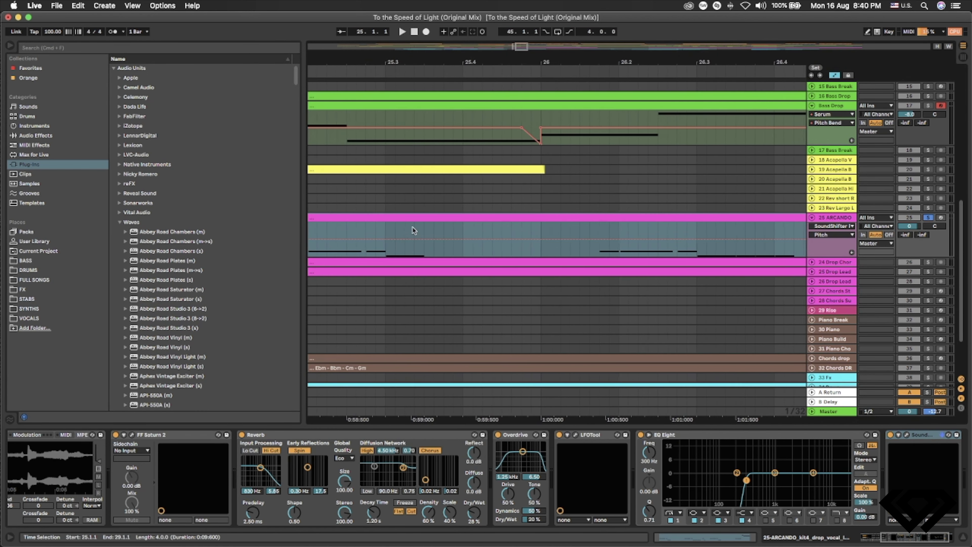
pyautogui.click(414, 239)
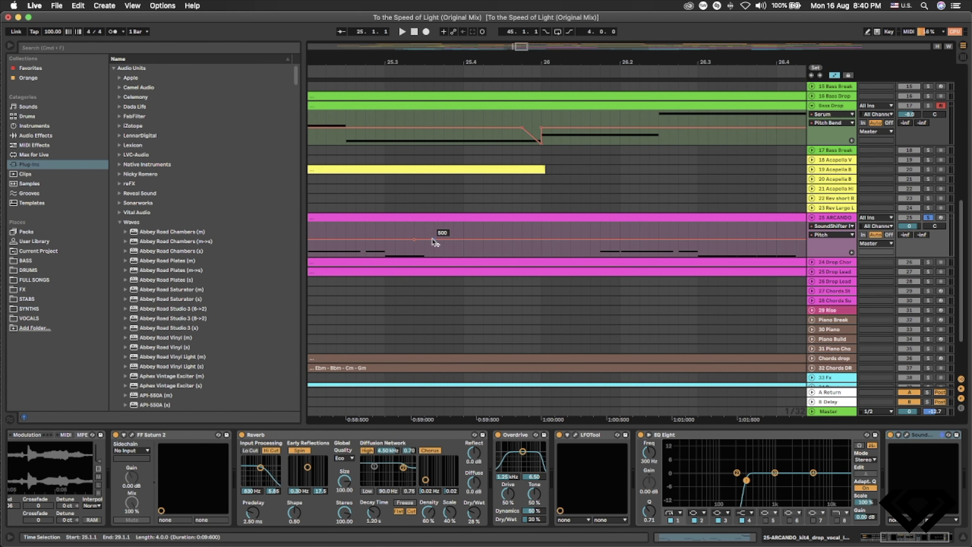
pyautogui.moveTo(433, 240); pyautogui.dragTo(434, 256)
pyautogui.scroll(4, 381, 247)
pyautogui.hscroll(-3, 382, 246)
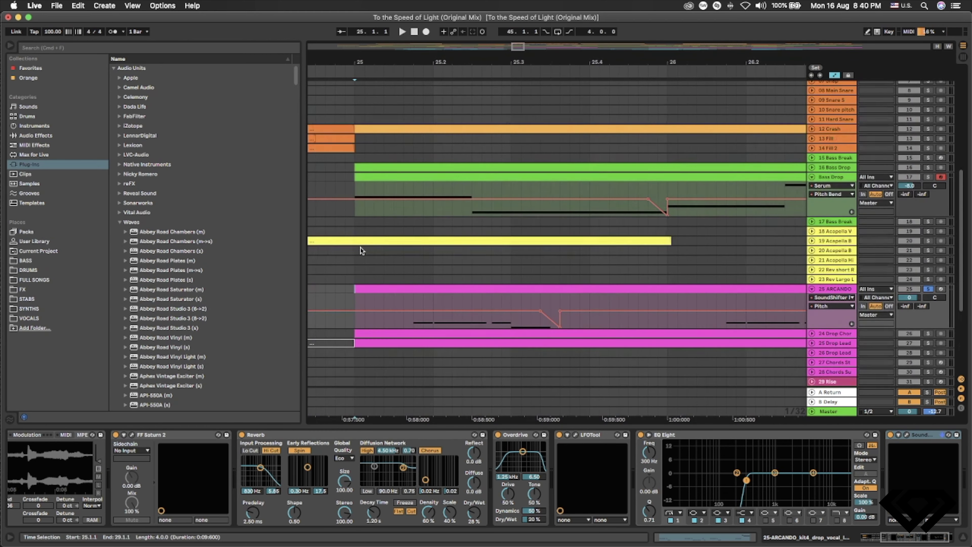
# Step: Play the ARCANDO vocal from 25.1.4 to hear the pitch dip
pyautogui.click(414, 322)
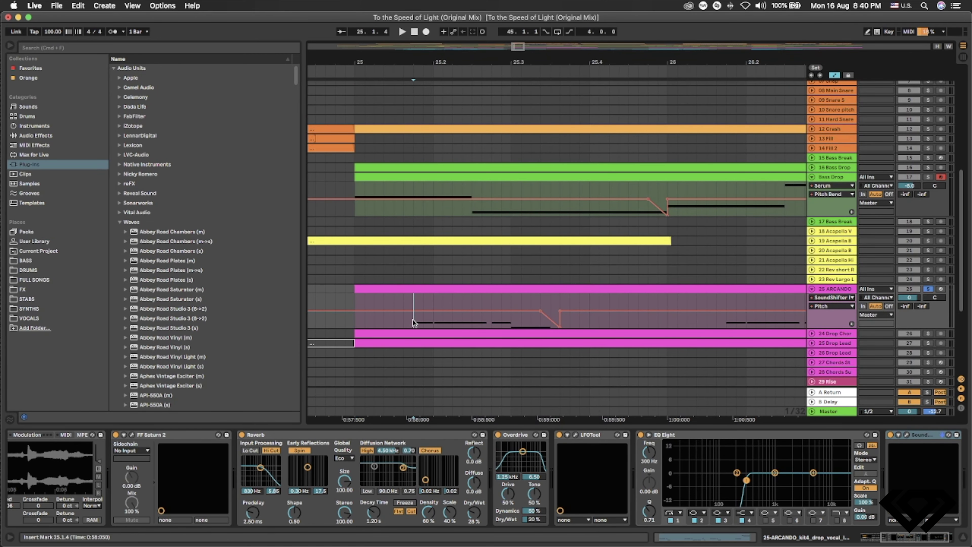
pyautogui.press('space')
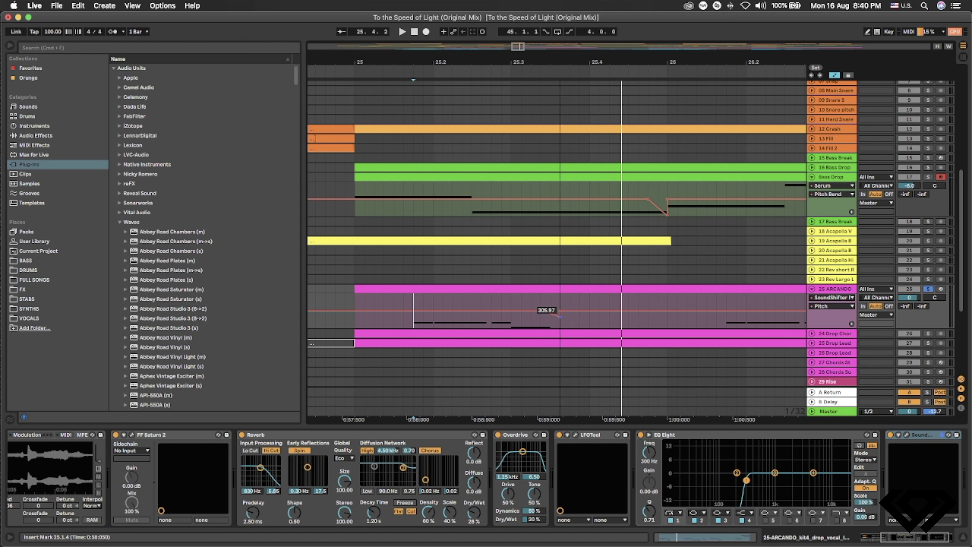
pyautogui.press('space')
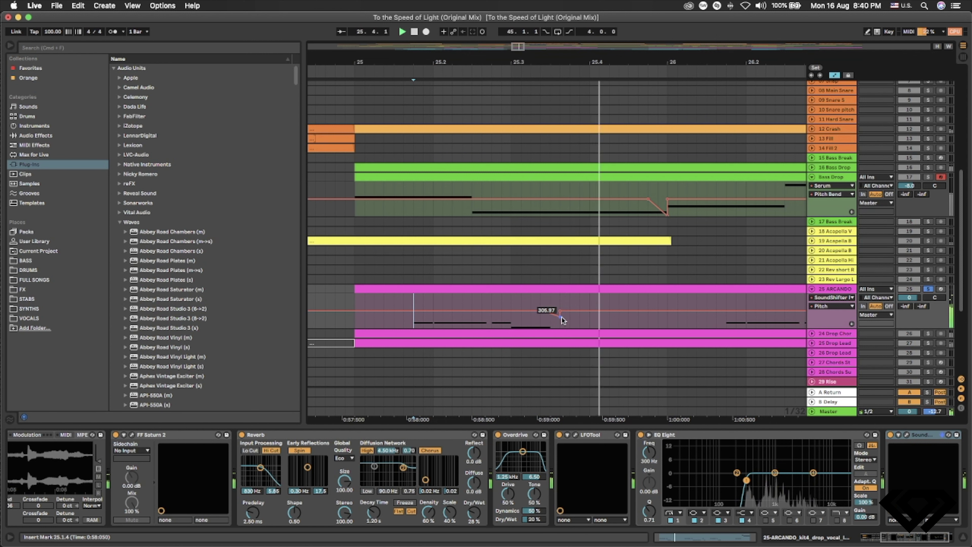
pyautogui.press('space')
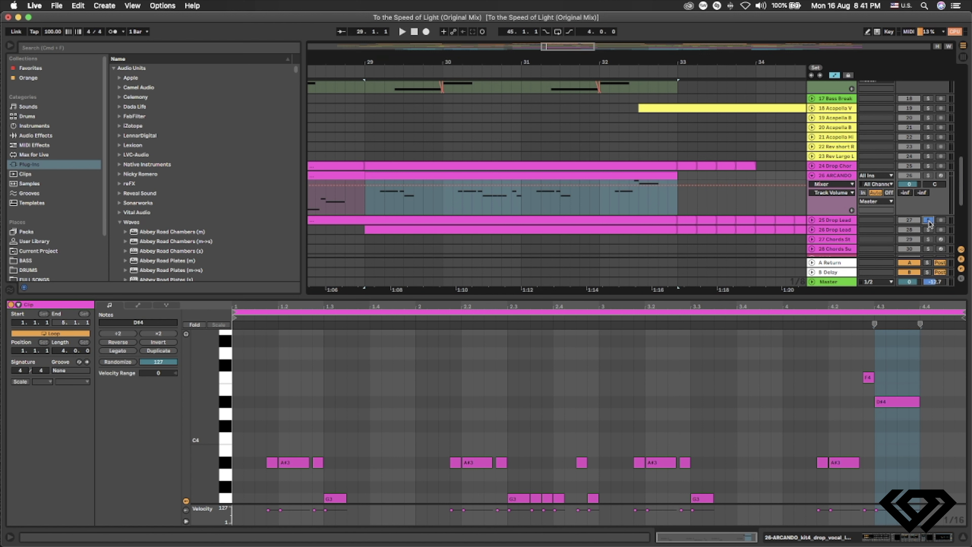
# Step: Audition the 25 Drop Lead and 26 Drop Lead tracks from bar 29, each soloed, and clear the solo
pyautogui.press('space')
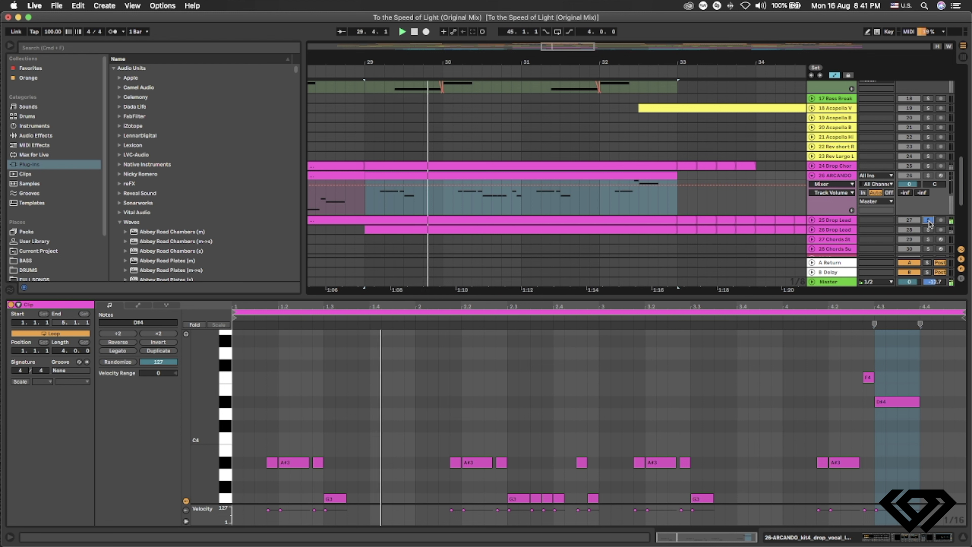
pyautogui.click(929, 230)
pyautogui.click(848, 230)
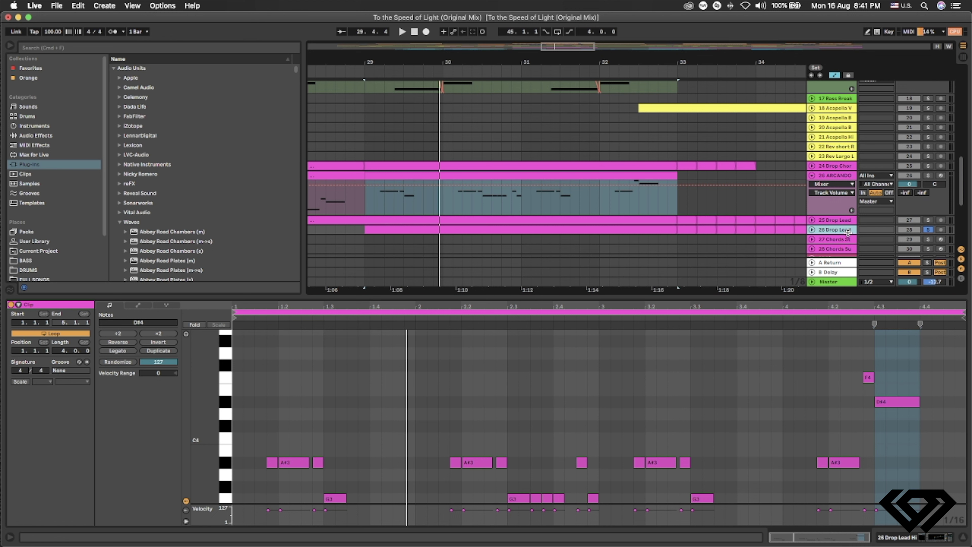
pyautogui.click(930, 231)
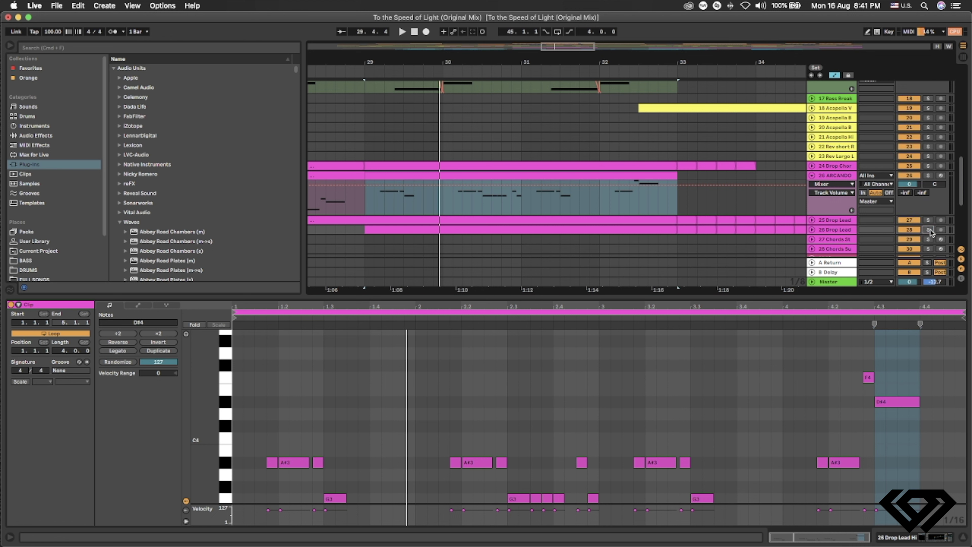
# Step: Audition the 32 Chords and Chords drop tracks from bar 25, using their solos, and clear the solos
pyautogui.click(676, 202)
pyautogui.hscroll(-3, 678, 203)
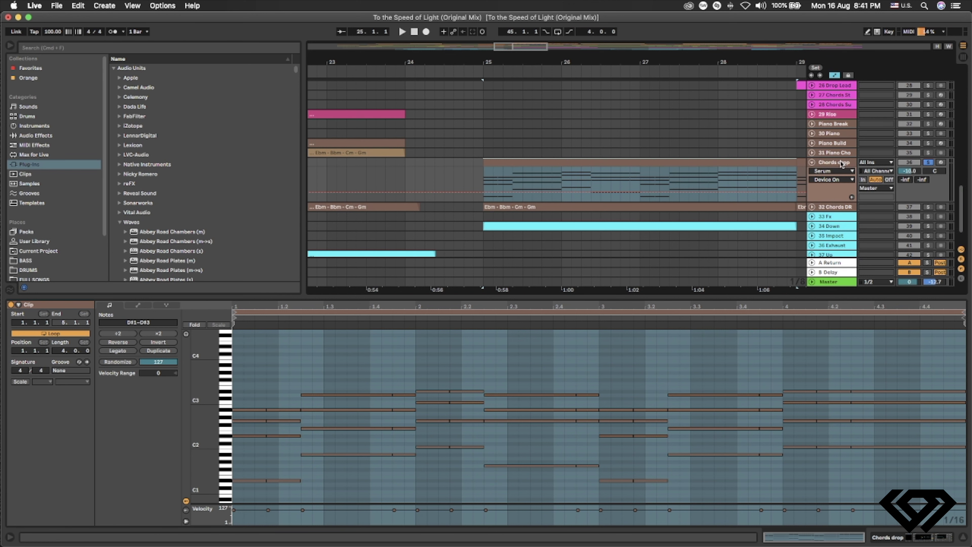
pyautogui.click(451, 436)
pyautogui.press('space')
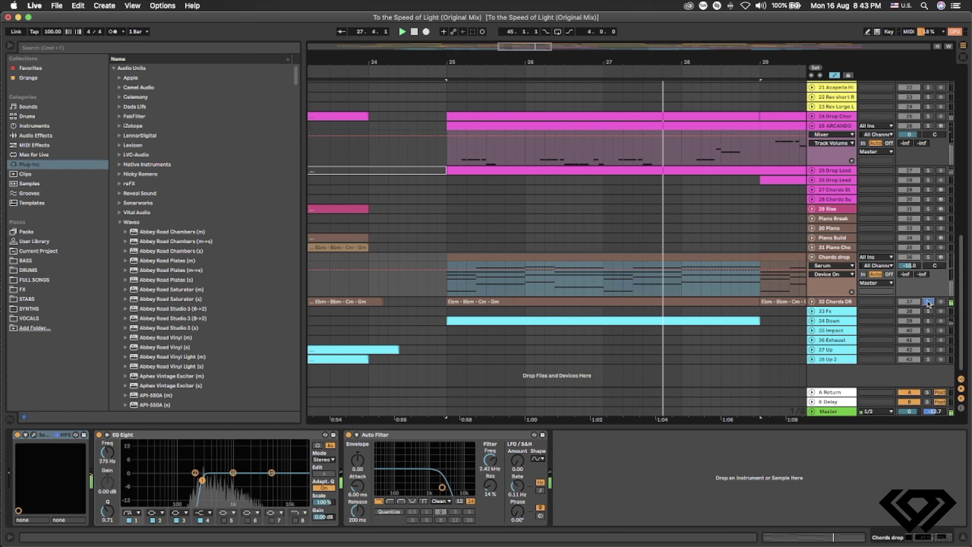
pyautogui.click(928, 302)
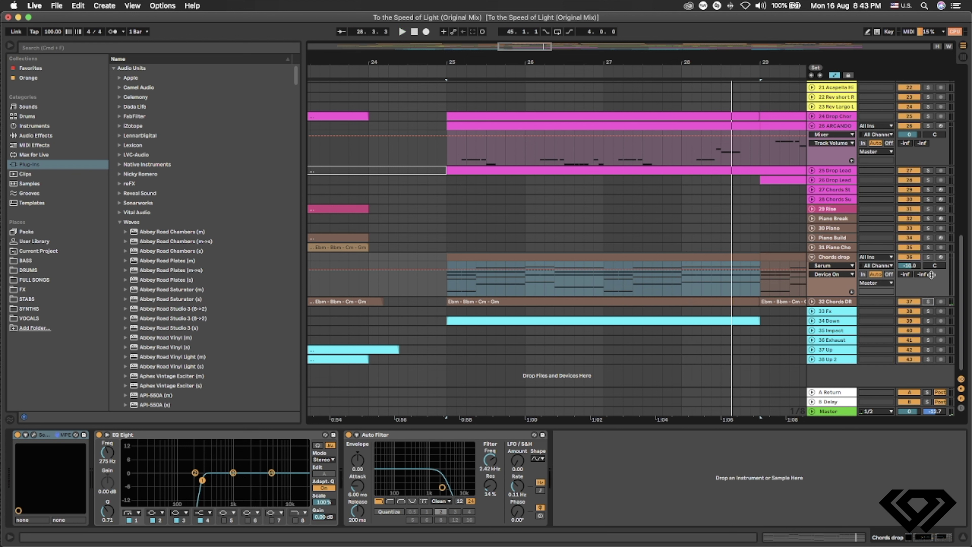
pyautogui.click(928, 257)
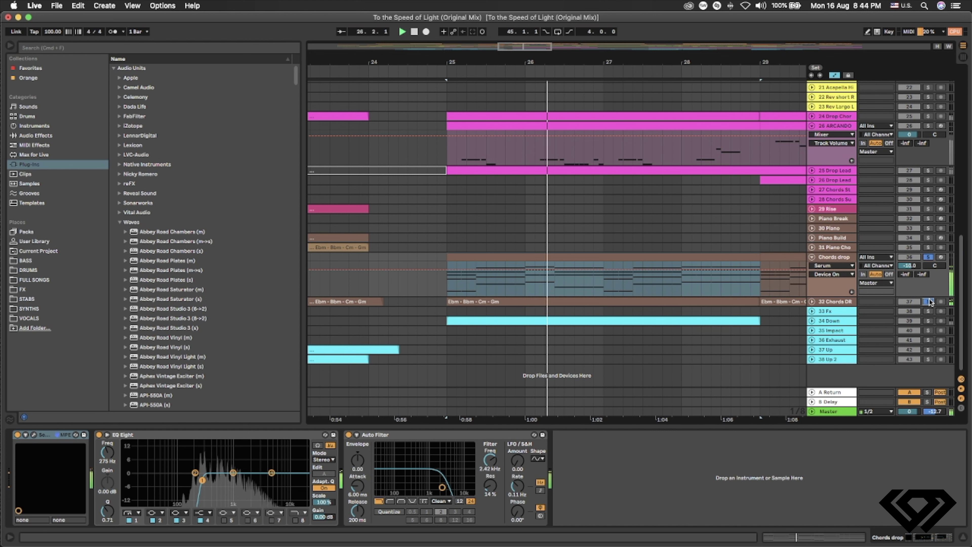
pyautogui.press('x')
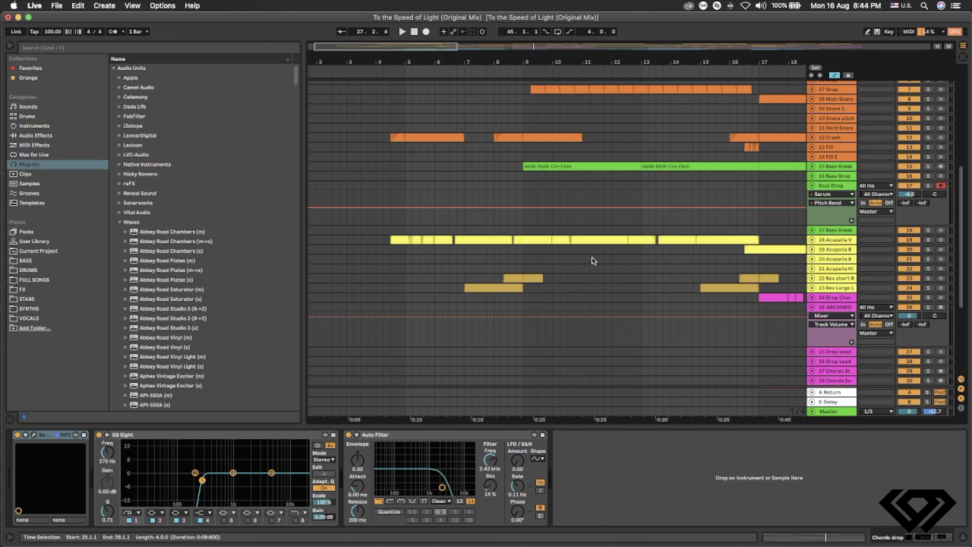
# Step: Unfold the 18 Acapella Verse track and trim the start of its first clip to 4.3.3
pyautogui.click(812, 239)
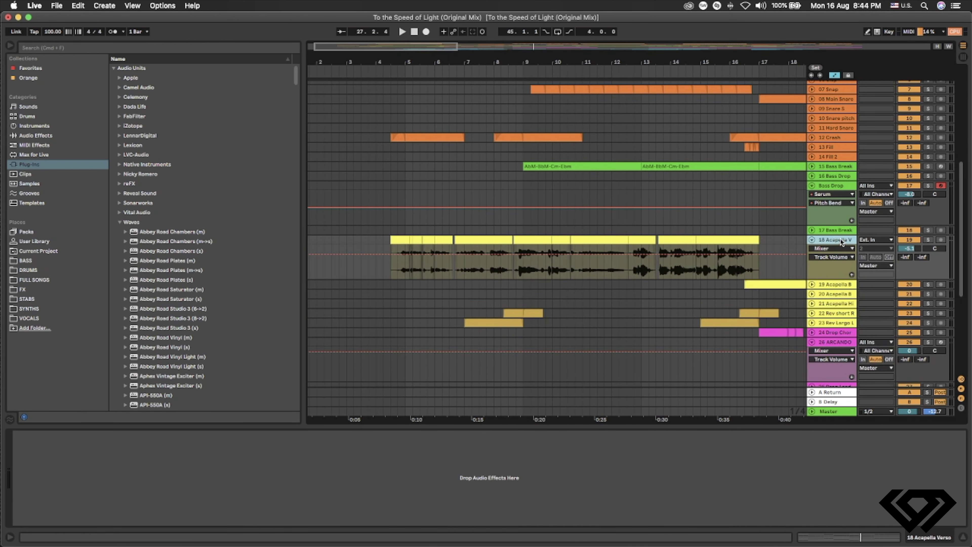
pyautogui.moveTo(392, 253); pyautogui.dragTo(412, 252)
pyautogui.scroll(10, 410, 245)
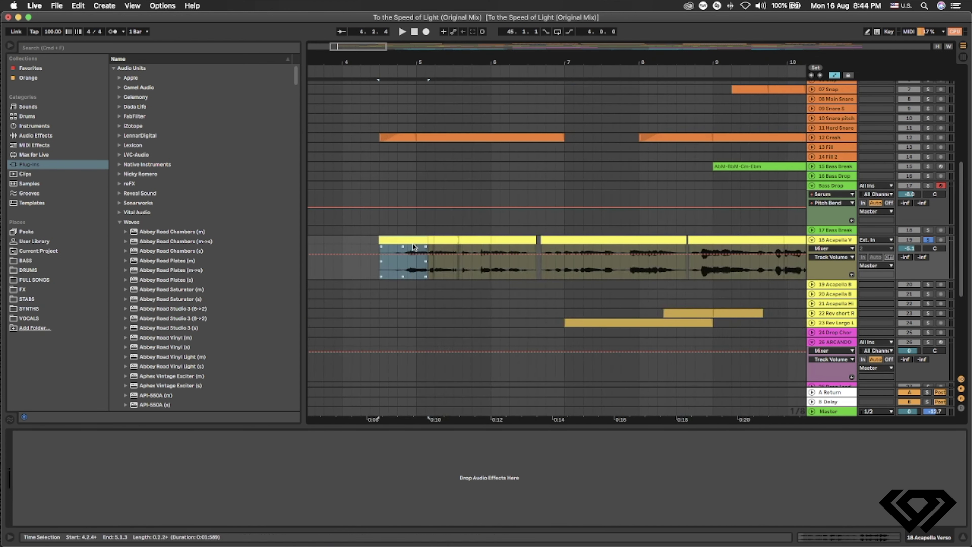
pyautogui.scroll(-2, 413, 242)
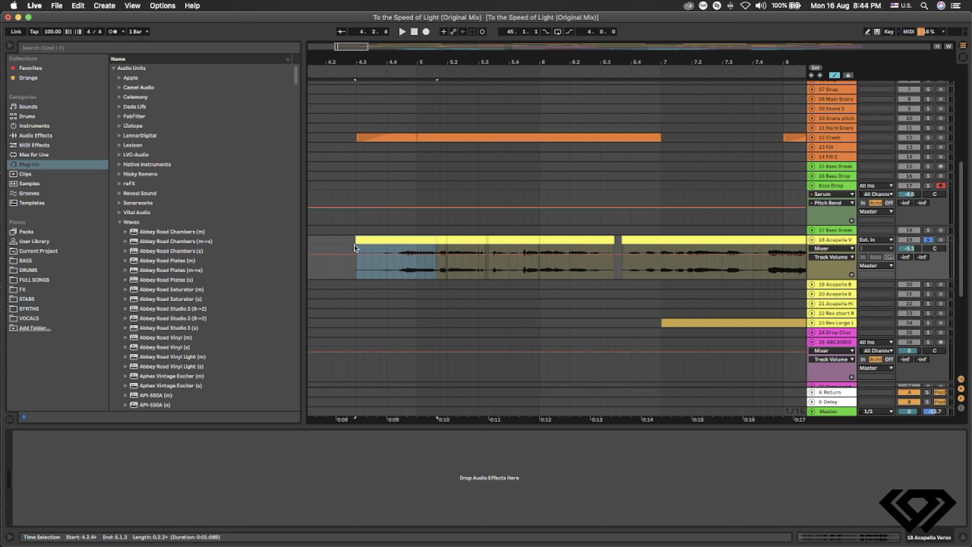
pyautogui.moveTo(356, 240); pyautogui.dragTo(372, 240)
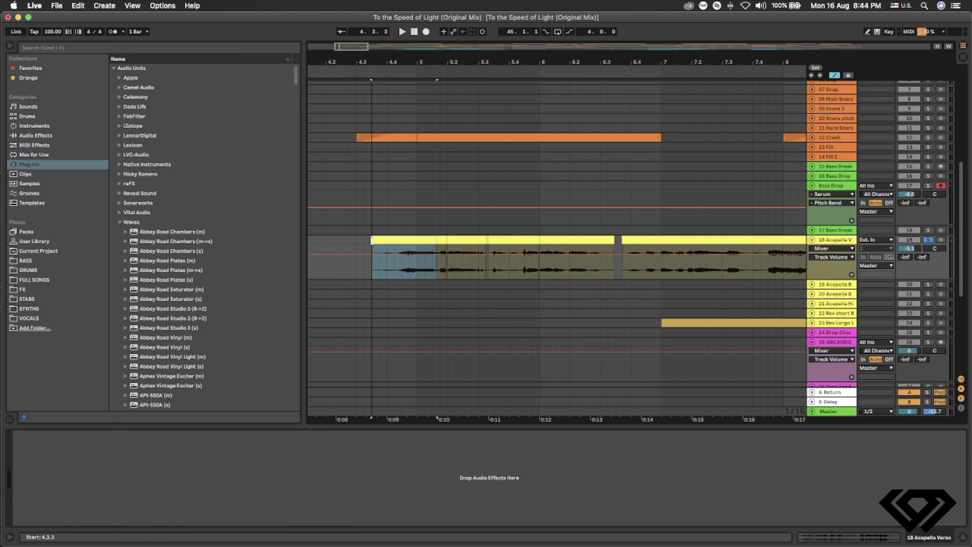
# Step: Play the soloed Acapella Verse track from 4.4.1
pyautogui.click(387, 273)
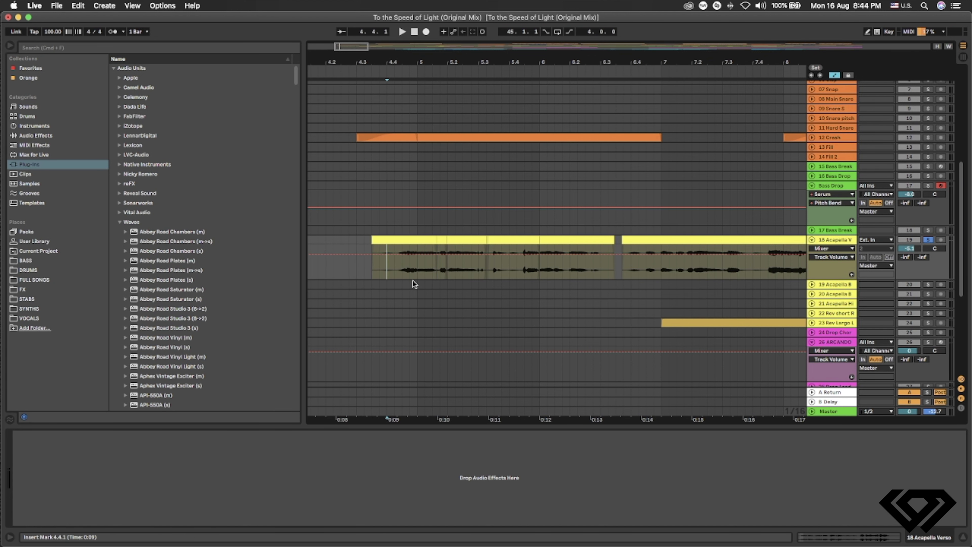
pyautogui.scroll(-3, 415, 283)
pyautogui.scroll(2, 414, 284)
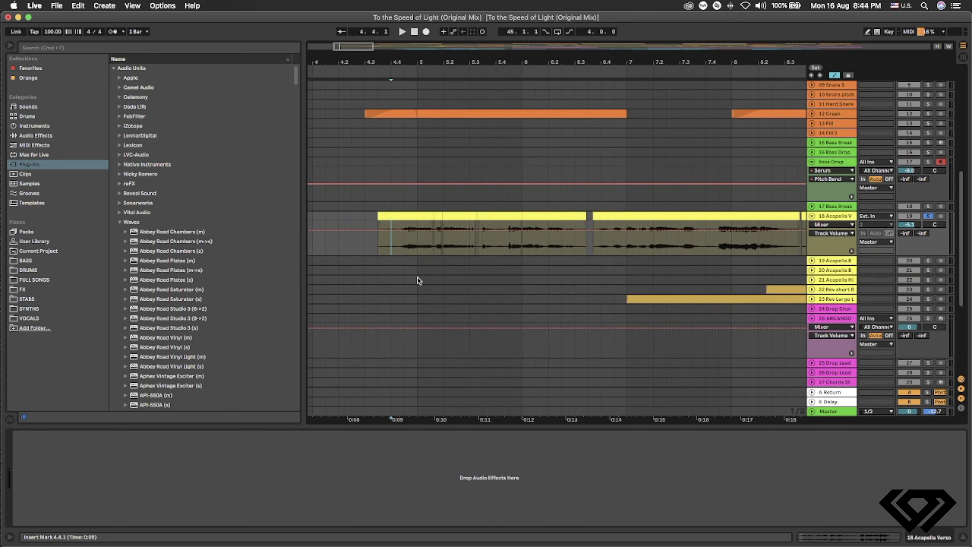
pyautogui.press('space')
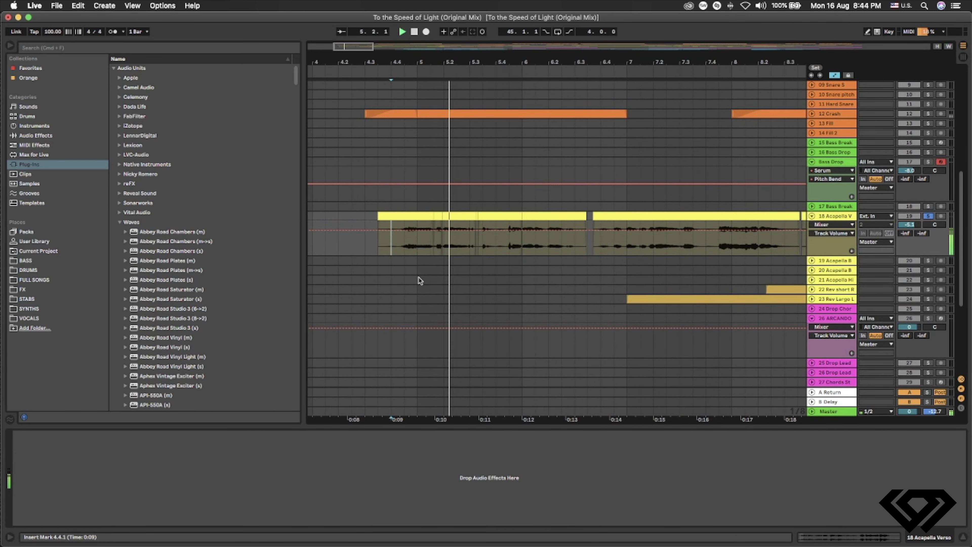
pyautogui.scroll(-2, 420, 282)
pyautogui.scroll(-4, 421, 282)
pyautogui.scroll(1, 420, 282)
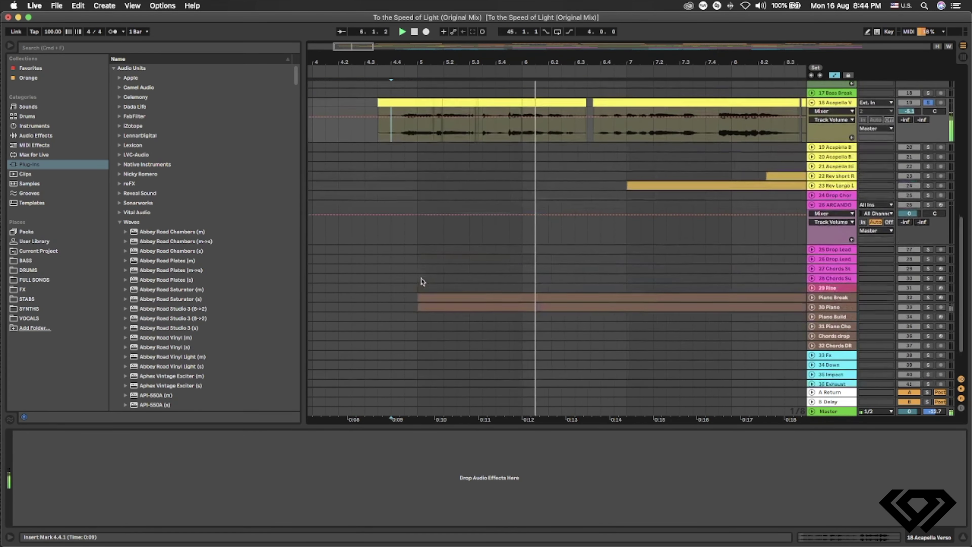
# Step: Unfold the Piano Break track and open its MIDI clip at bar 5 in the note editor
pyautogui.click(836, 303)
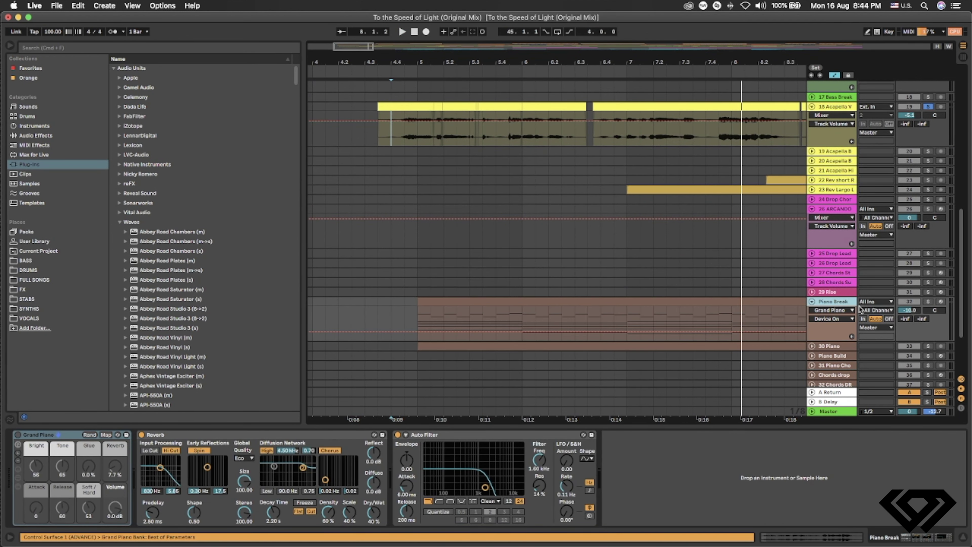
pyautogui.click(642, 301)
pyautogui.doubleClick(506, 302)
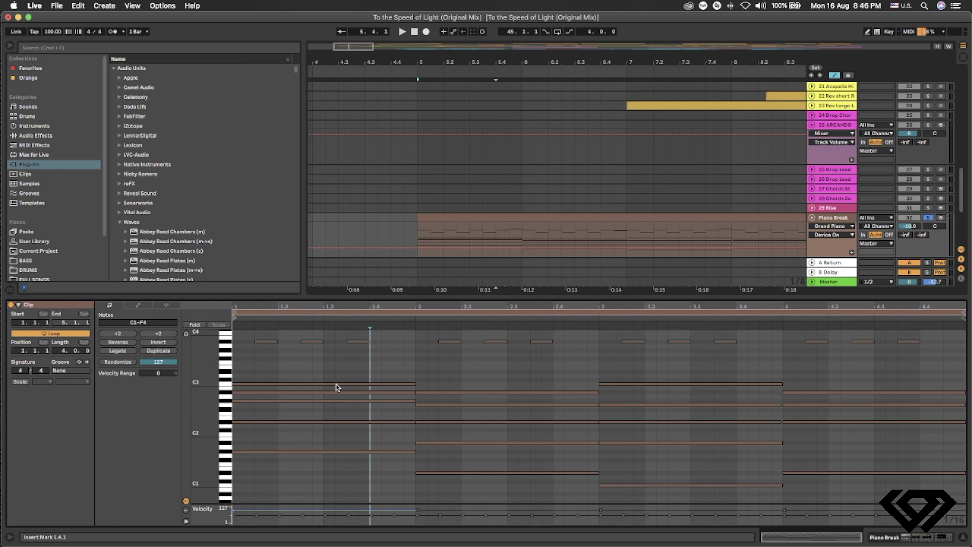
# Step: Examine the sustained chord in each bar of the four-bar Piano Break clip and the melody notes above them
pyautogui.moveTo(257, 500); pyautogui.dragTo(288, 365)
pyautogui.click(286, 393)
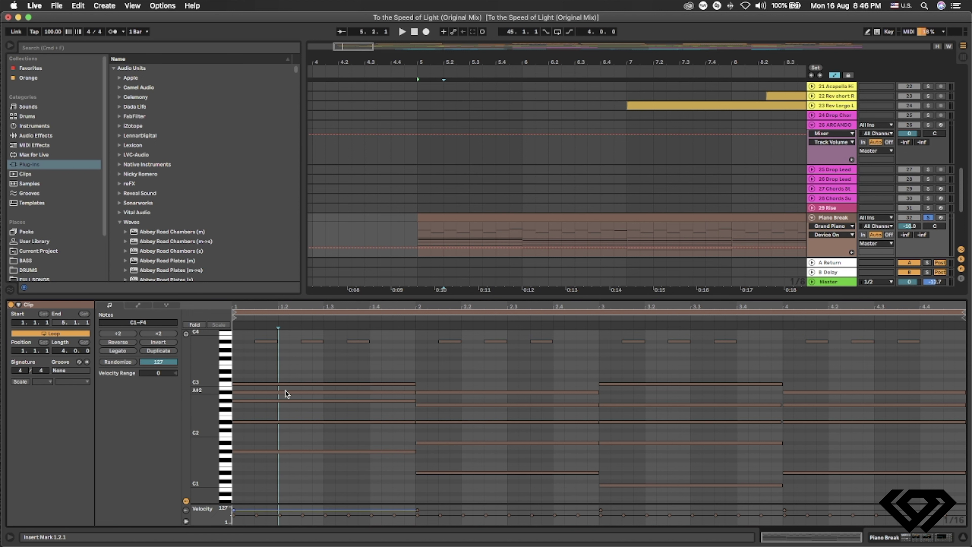
pyautogui.click(286, 393)
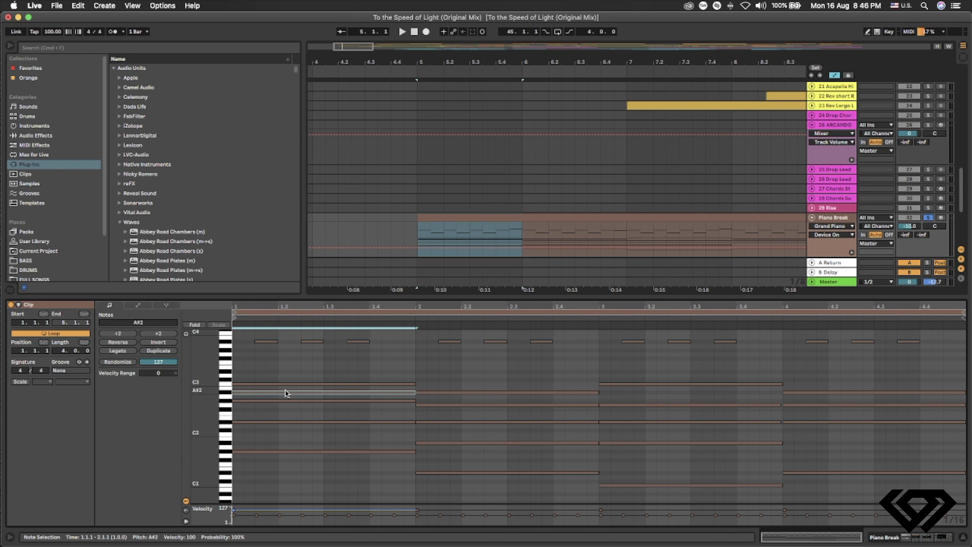
pyautogui.scroll(-1, 317, 414)
pyautogui.moveTo(475, 485); pyautogui.dragTo(491, 371)
pyautogui.moveTo(651, 483); pyautogui.dragTo(664, 376)
pyautogui.moveTo(842, 483); pyautogui.dragTo(857, 341)
pyautogui.scroll(2, 509, 465)
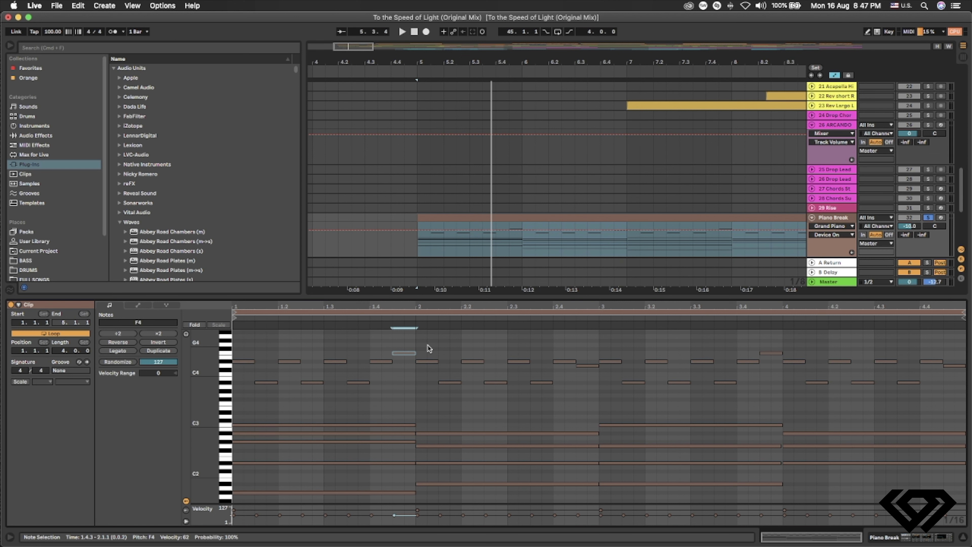
pyautogui.scroll(-2, 430, 351)
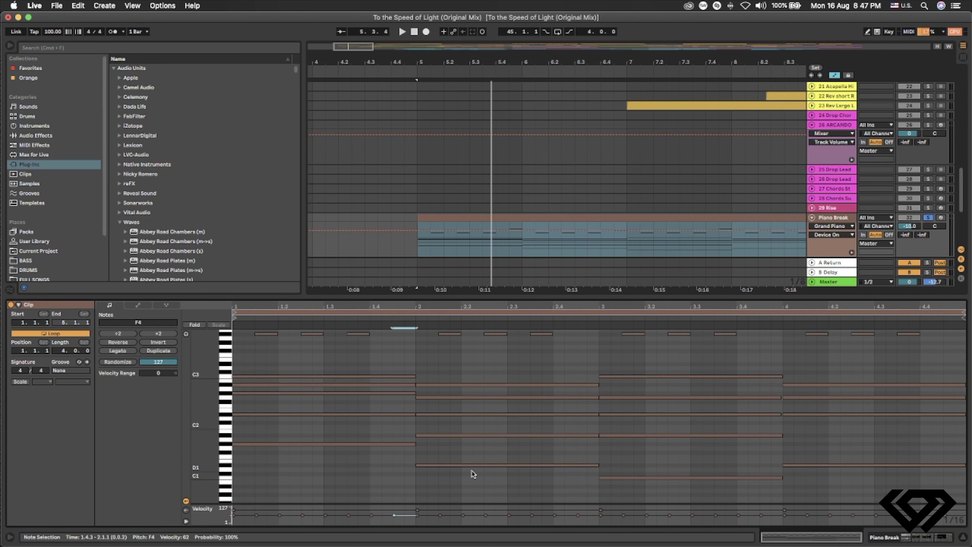
pyautogui.scroll(2, 476, 484)
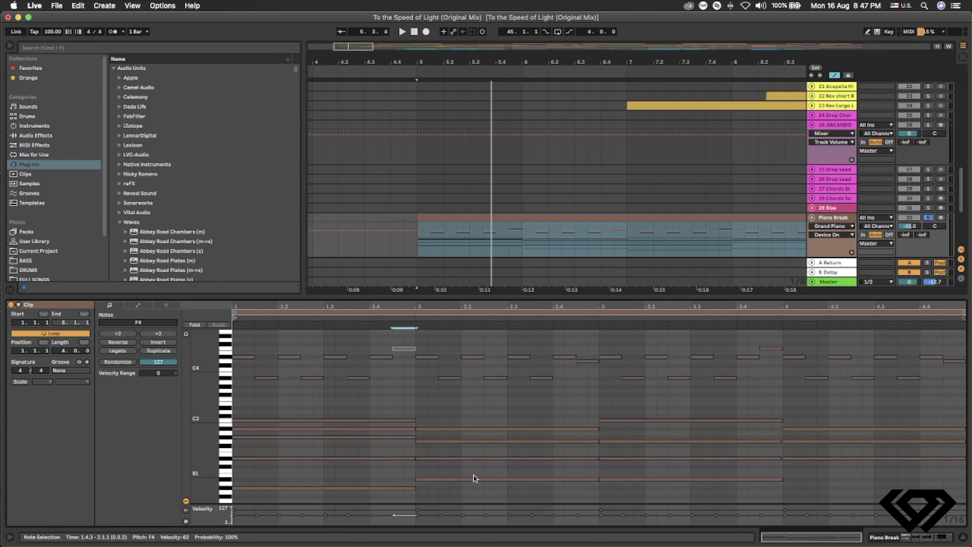